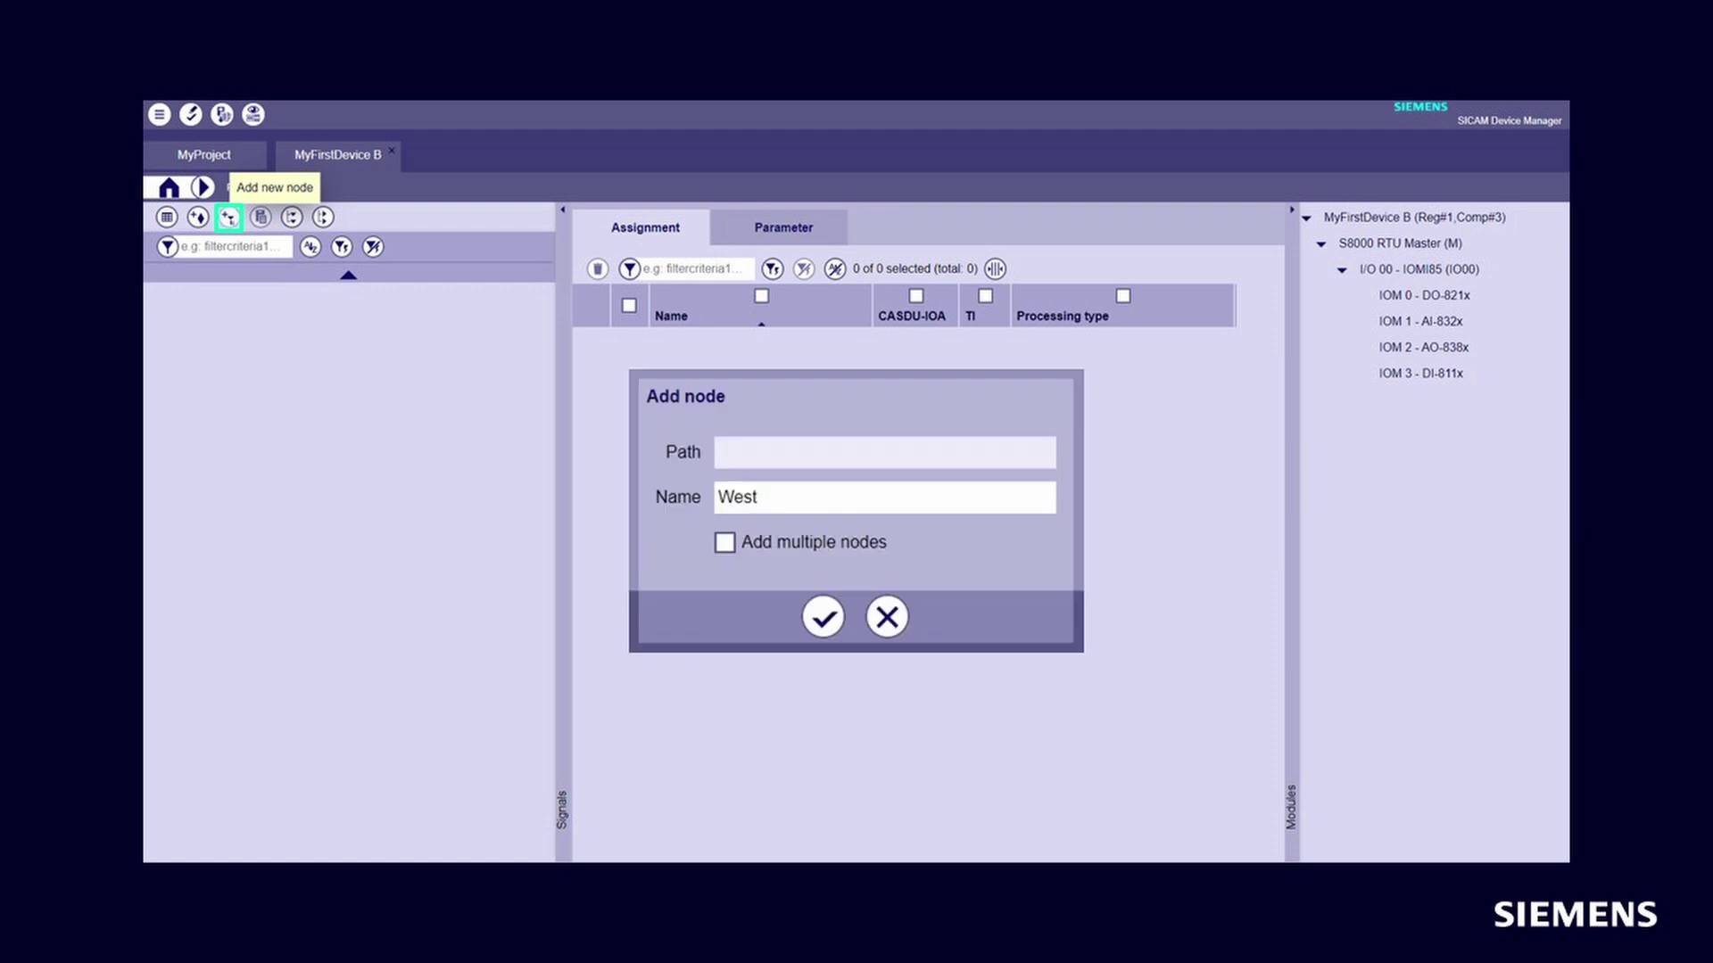
Create the West node in RTU Signals and begin adding the 20kv subnode
key(Return)
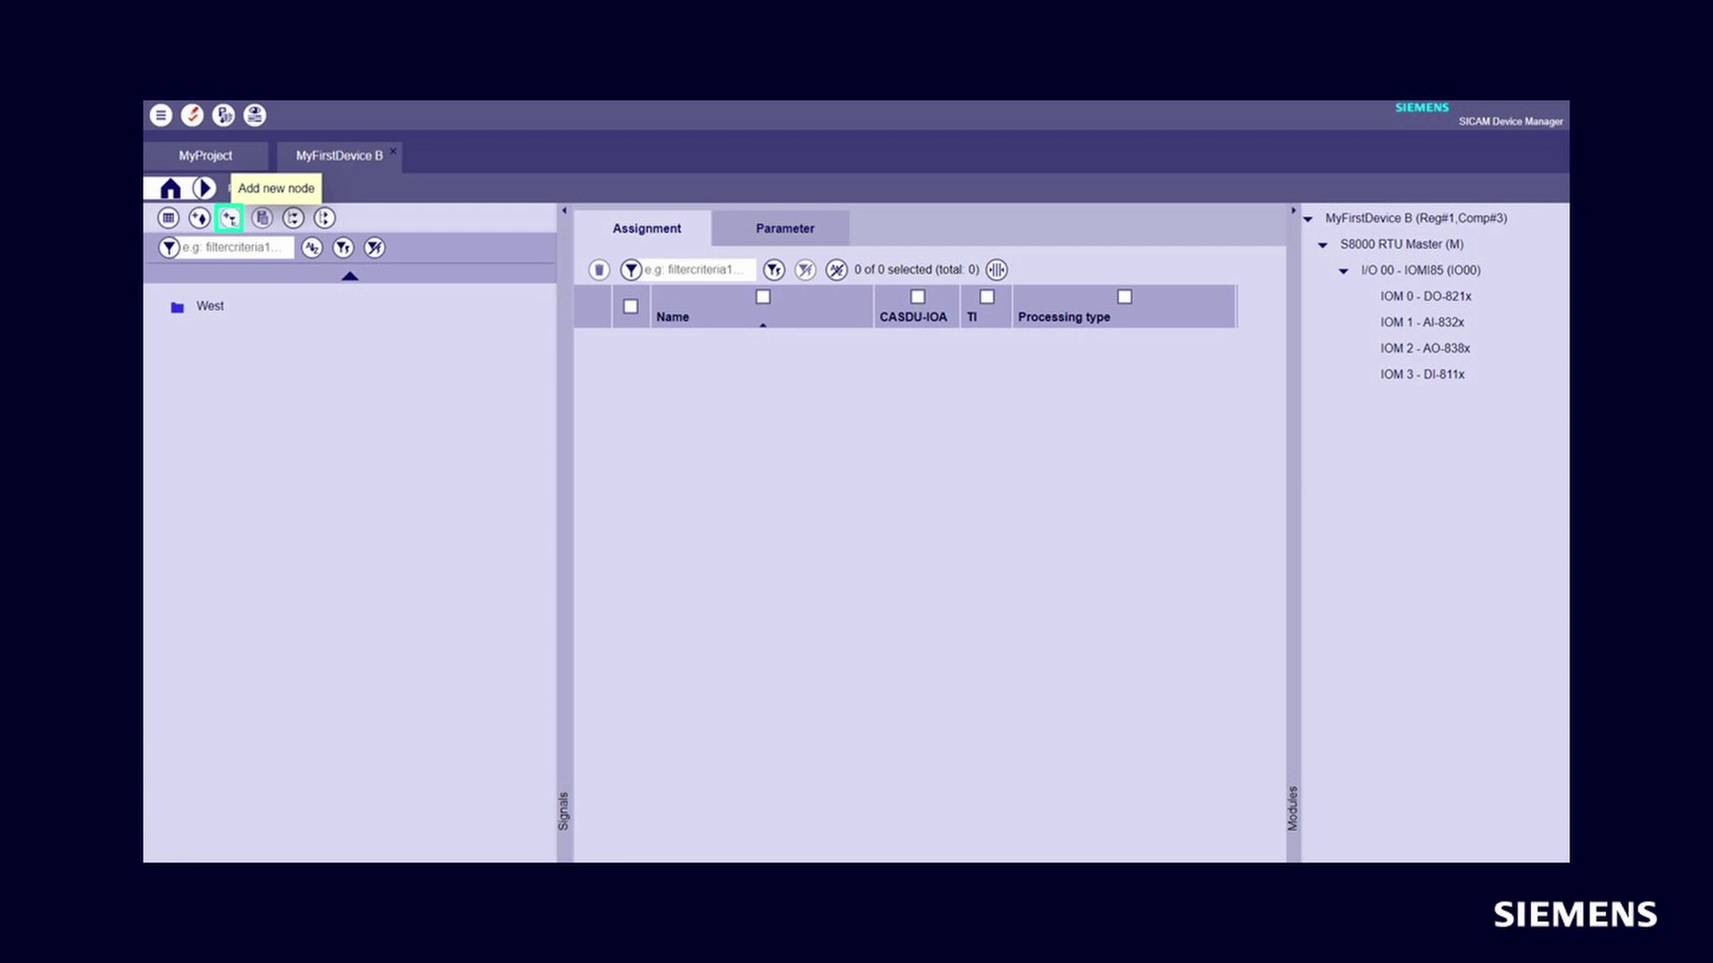
click(231, 217)
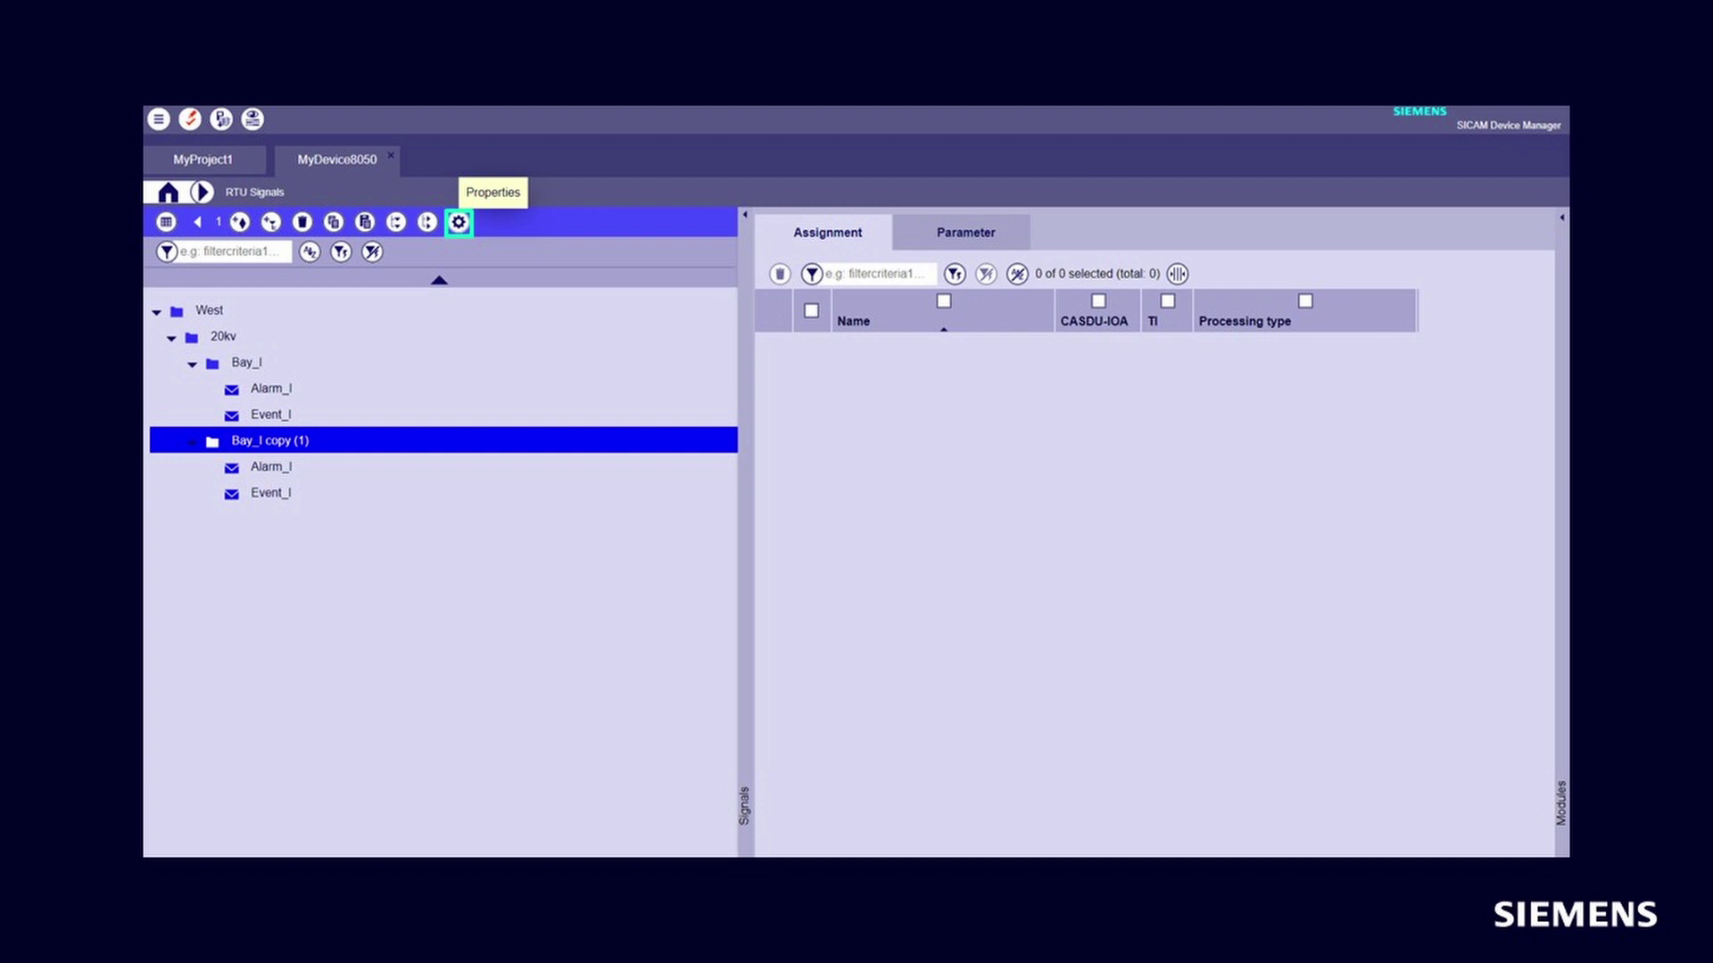
Open the Properties of the pasted 'Bay_I copy (1)' under West/20kv to edit its name
click(458, 222)
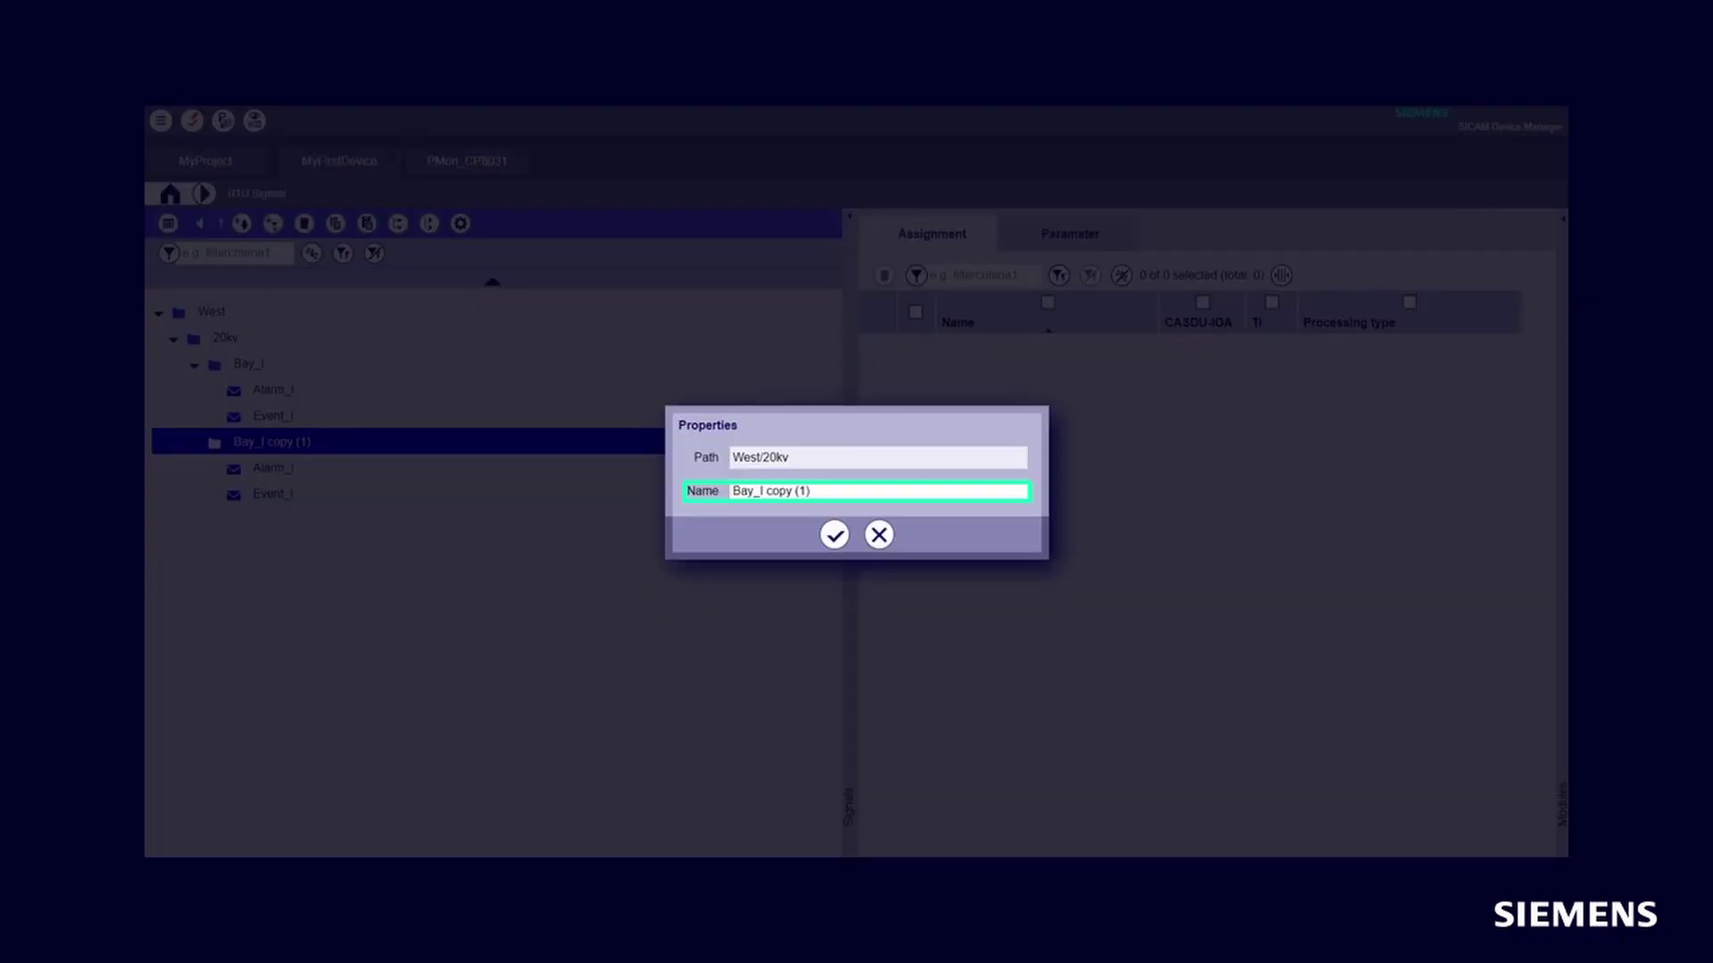